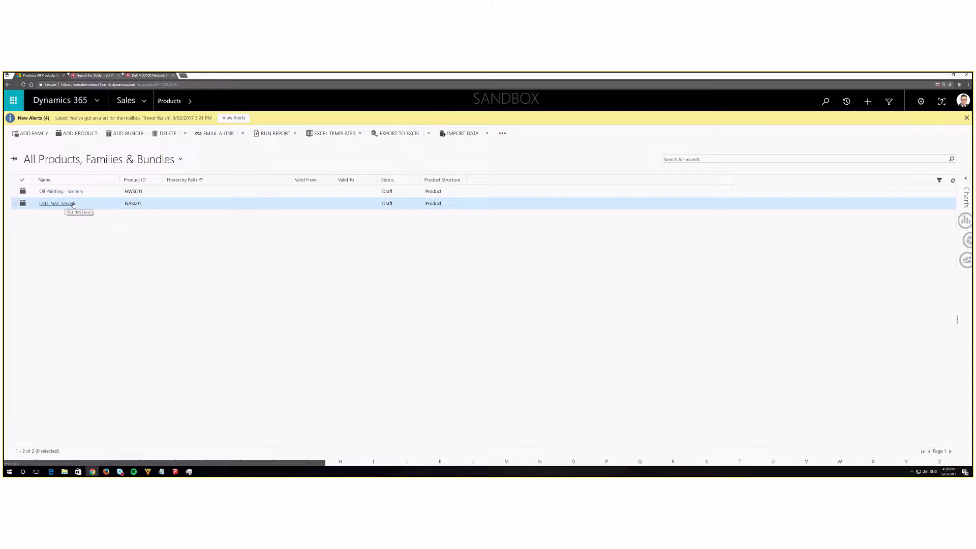
Step: Open the DELL NAS Server product record, then copy the web address of the Dell MD3100 Network Disk Storage page in 3D Warehouse
click(63, 204)
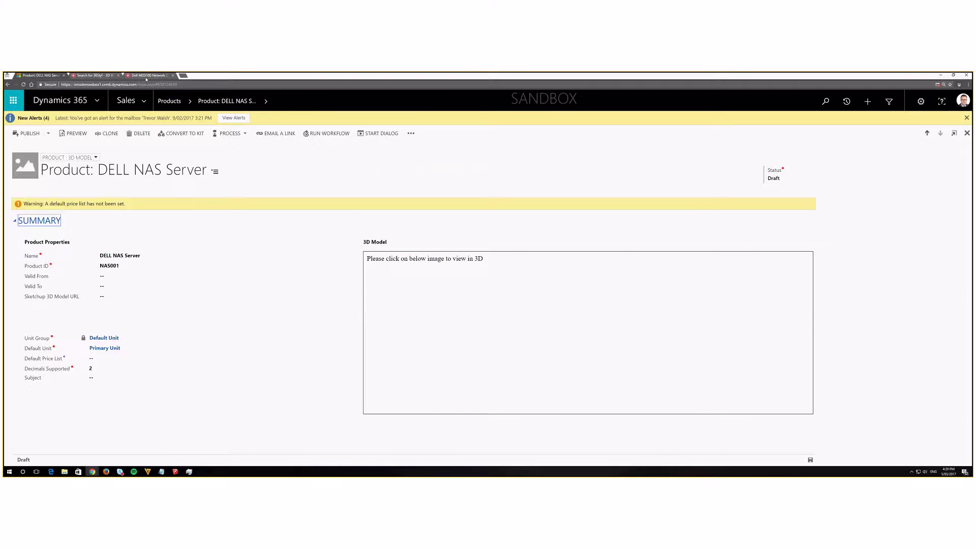
click(147, 75)
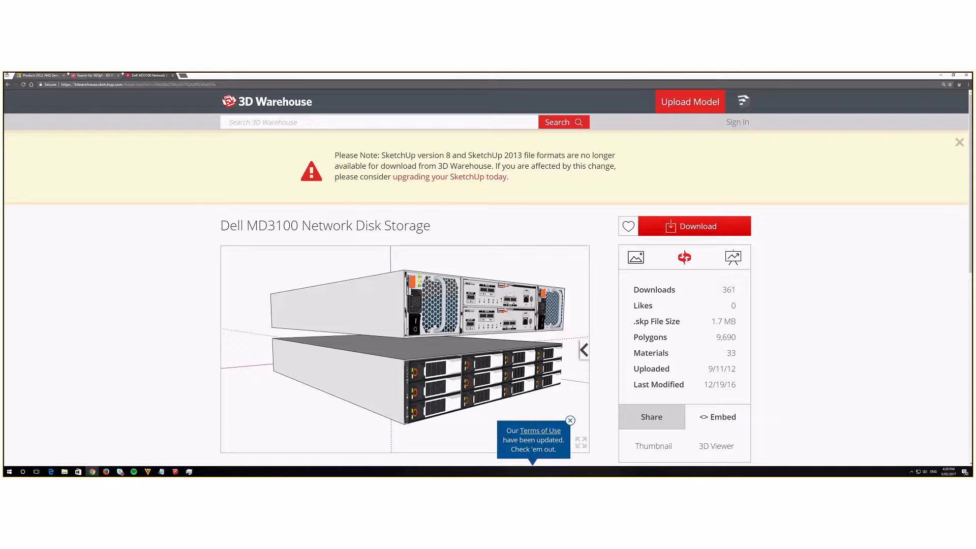
click(202, 84)
key(ctrl+c)
right_click(202, 85)
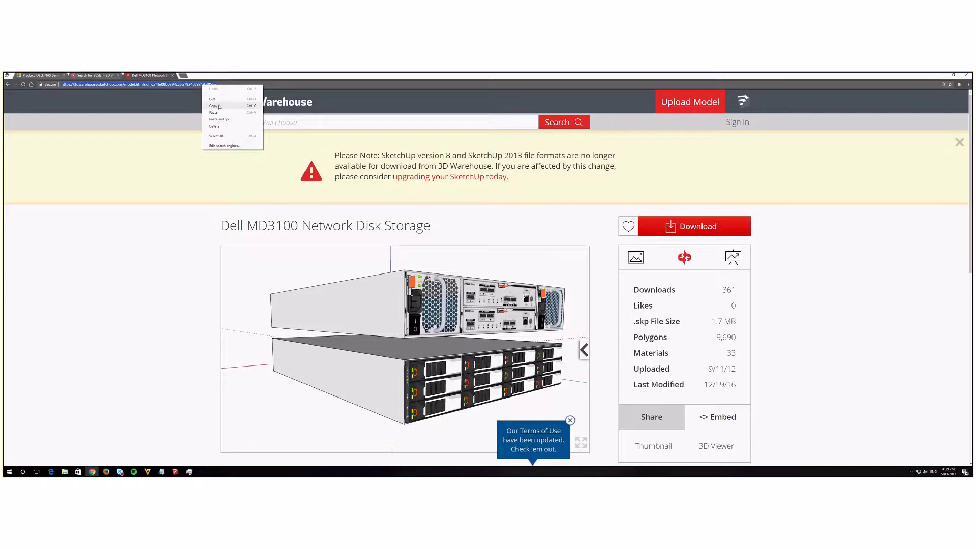
click(216, 105)
Step: Paste the copied 3D Warehouse address into the product's Sketchup 3D Model URL field and save the record
click(52, 79)
click(213, 297)
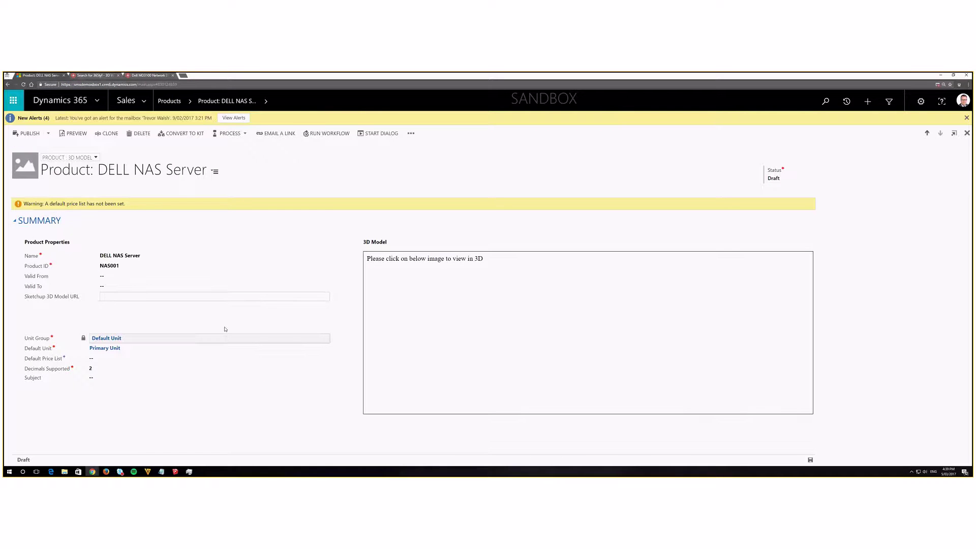
key(ctrl+v)
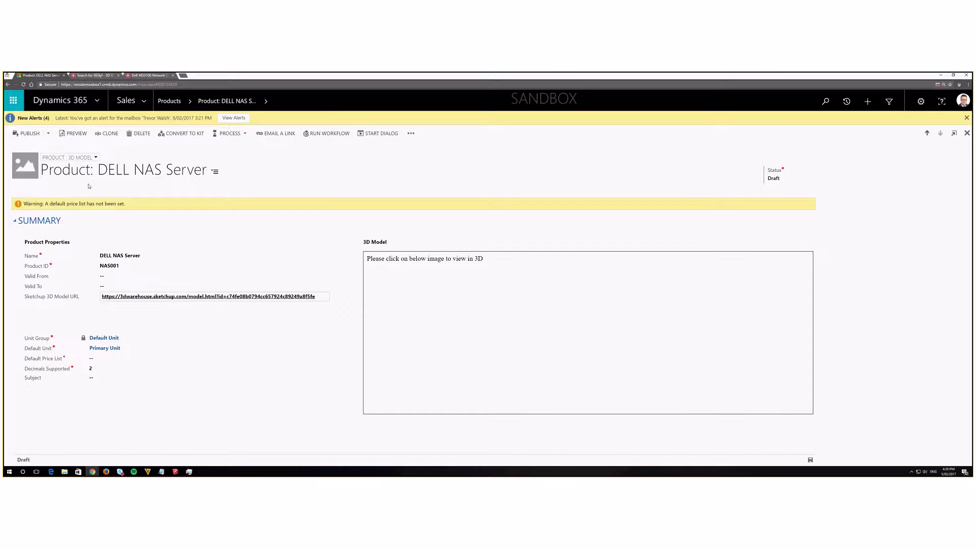
key(ctrl+s)
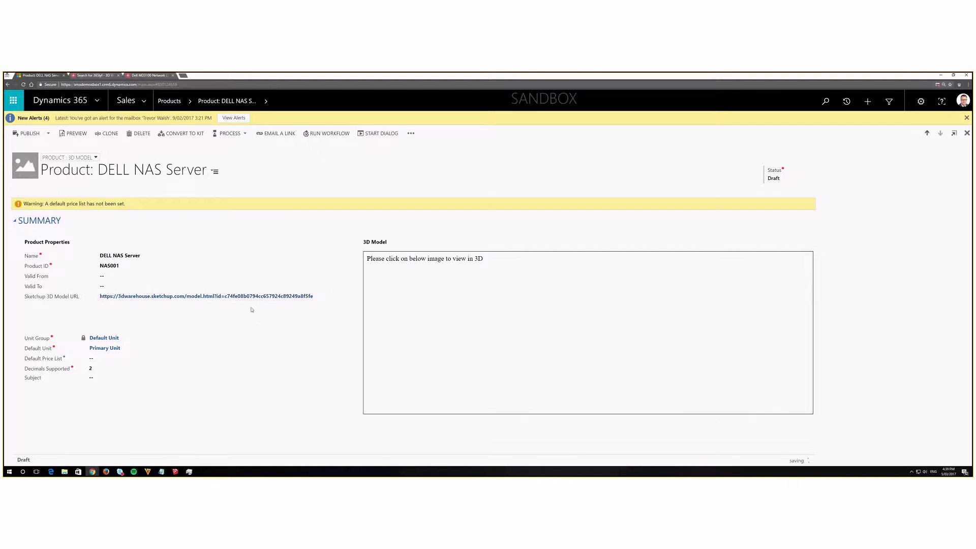
Step: Reopen the DELL NAS Server record from the product list and load its embedded model in the 3D viewer
click(180, 104)
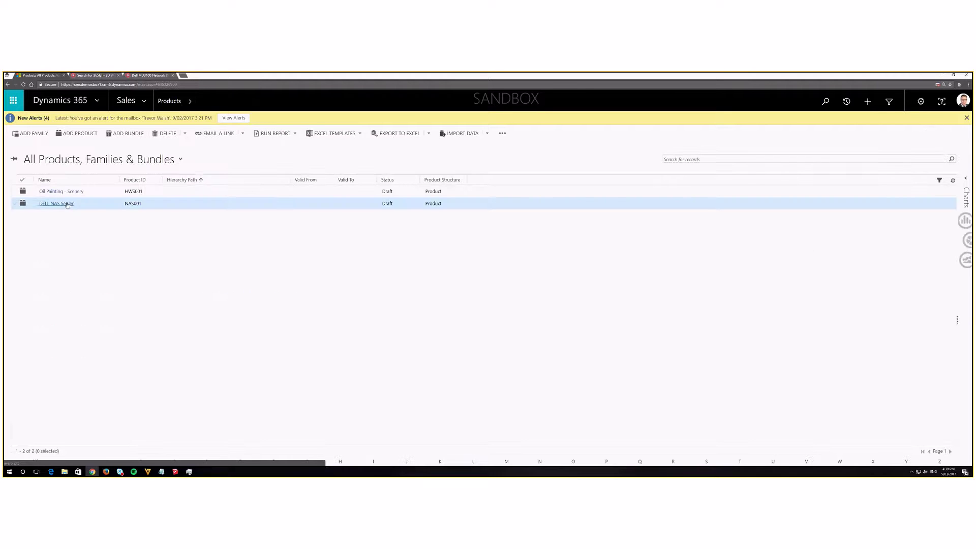
click(67, 205)
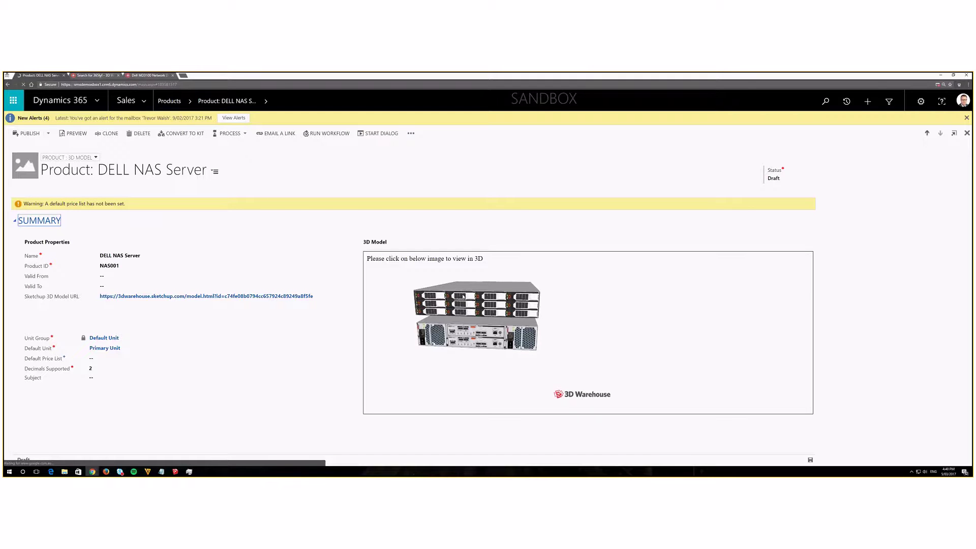
click(498, 325)
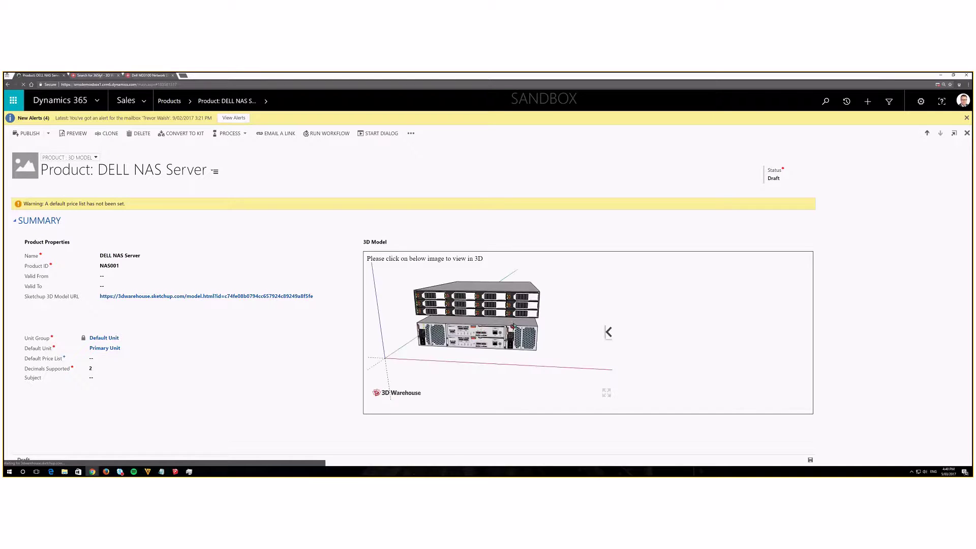
Step: Examine the embedded server model from several angles, including close-ups of the rear ports and the drive bays
mouse_move(443, 335)
mouse_down()
mouse_move(516, 327)
mouse_move(421, 333)
mouse_move(429, 353)
mouse_move(444, 354)
mouse_move(450, 330)
mouse_up()
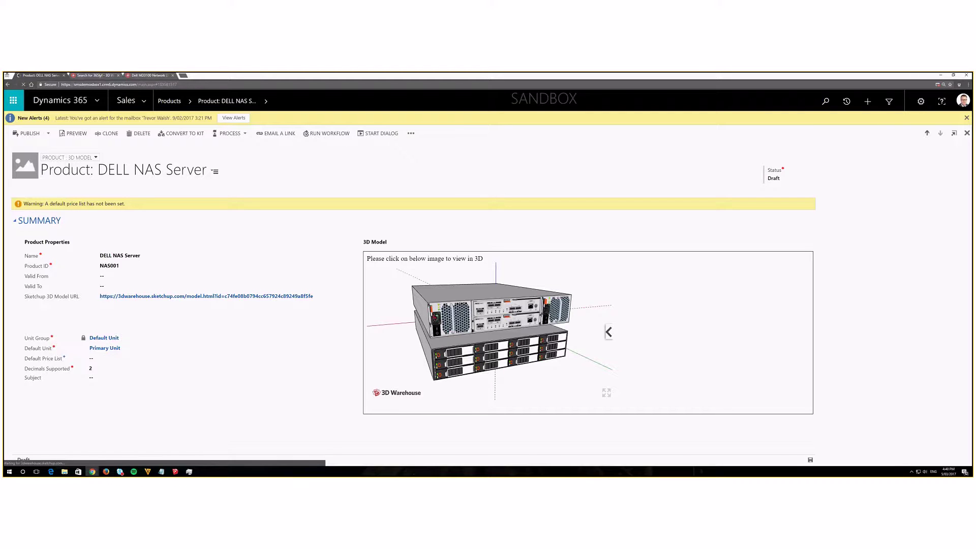
scroll(438, 320, up, 5)
scroll(475, 340, up, 4)
drag(451, 326, 445, 315)
scroll(468, 321, down, 8)
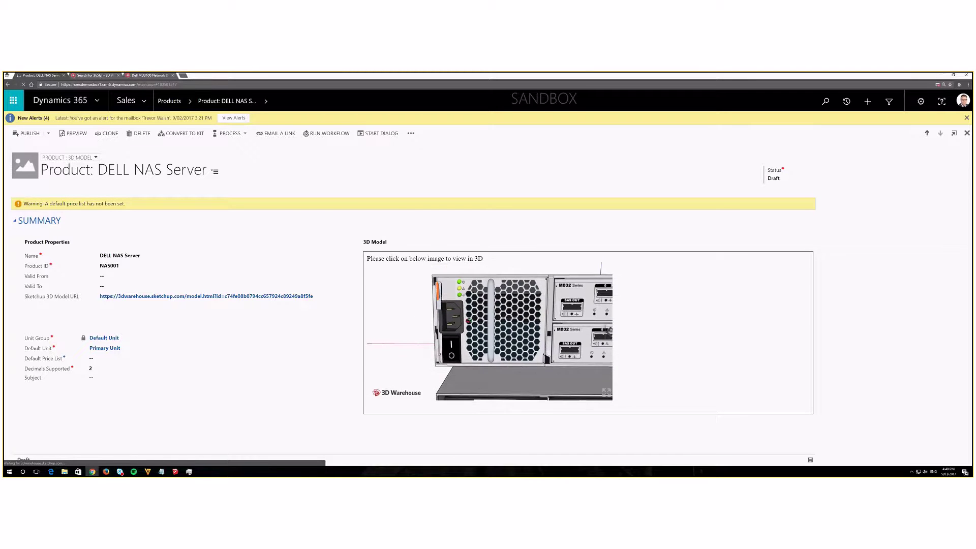
drag(508, 338, 549, 320)
scroll(549, 319, up, 6)
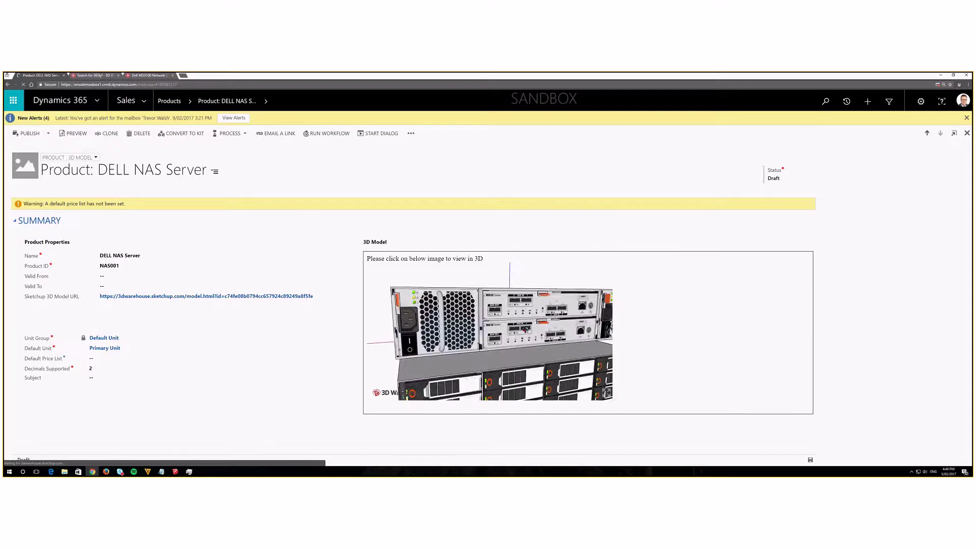
scroll(464, 343, up, 5)
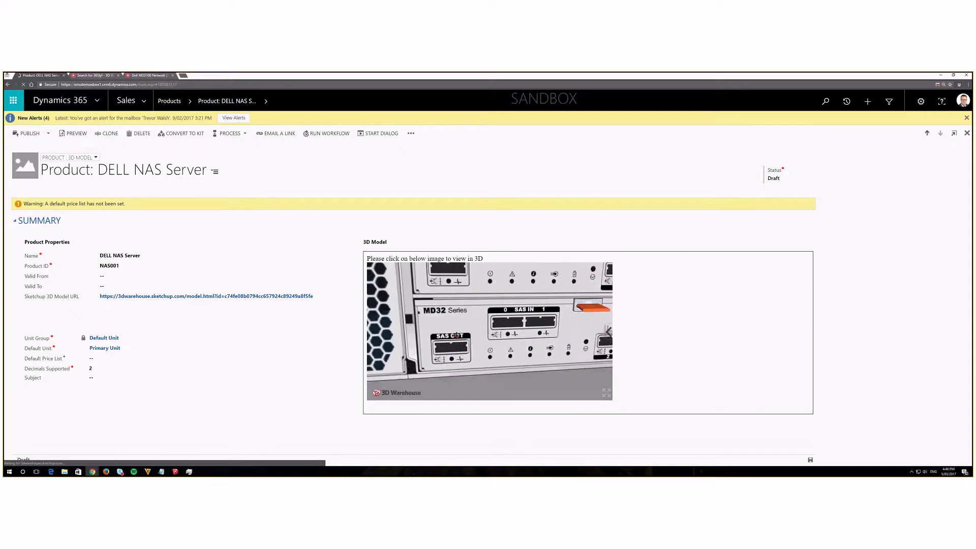
scroll(456, 344, down, 10)
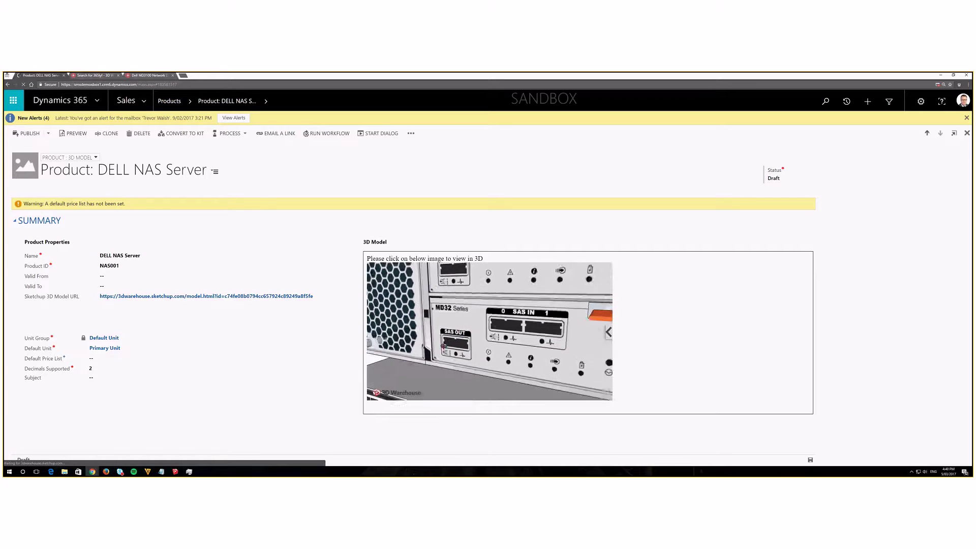
drag(501, 335, 400, 365)
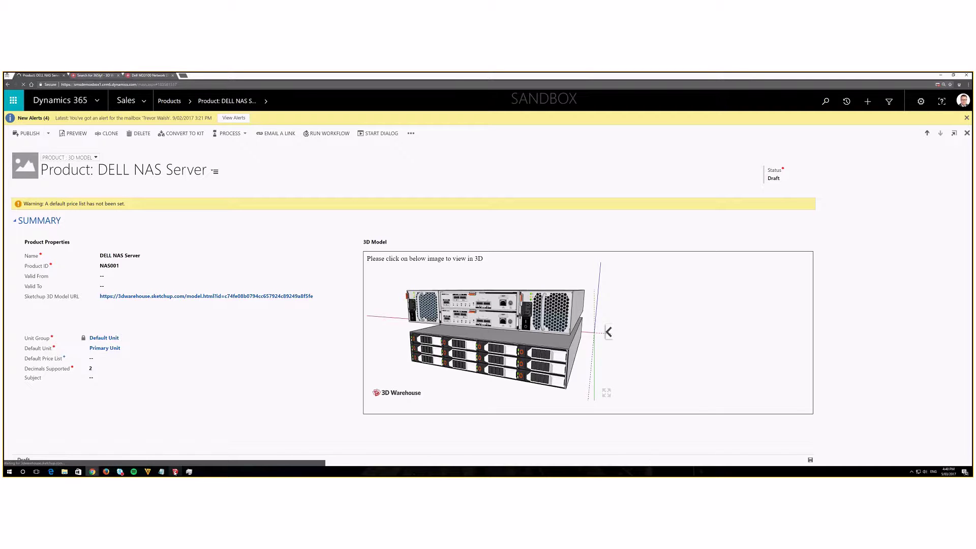
Step: Switch to SketchUp, select an edge of the pyramid shape, activate the Push/Pull tool, and minimise the window
mouse_move(176, 471)
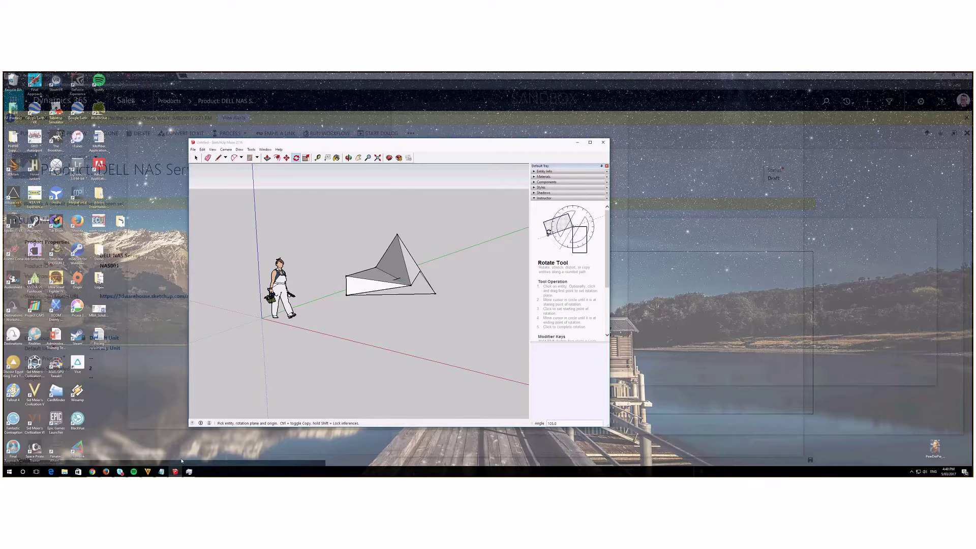
click(182, 461)
drag(261, 143, 251, 145)
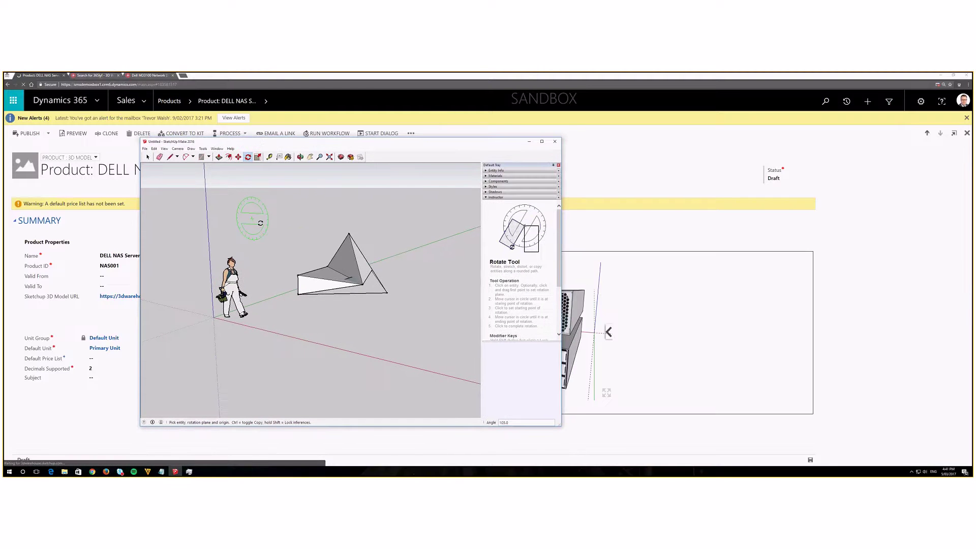
click(148, 156)
click(359, 273)
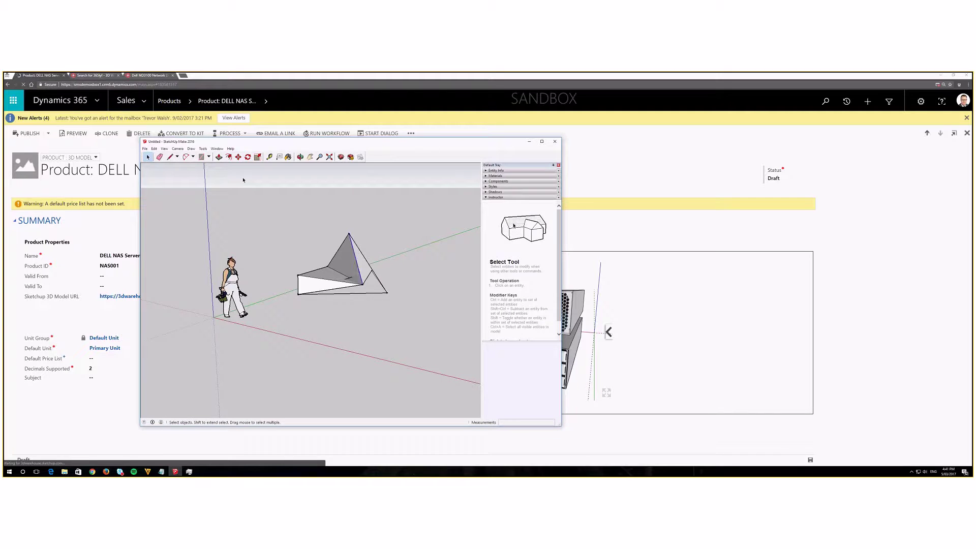
key(p)
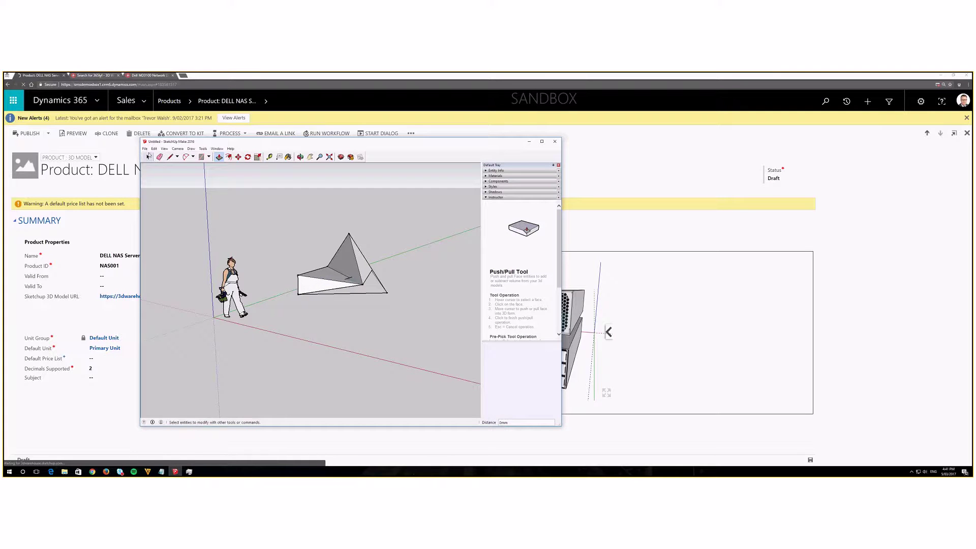
click(529, 141)
Step: Browse the 3D Warehouse search results for 365lyf and return to the Dell MD3100 model page
click(148, 76)
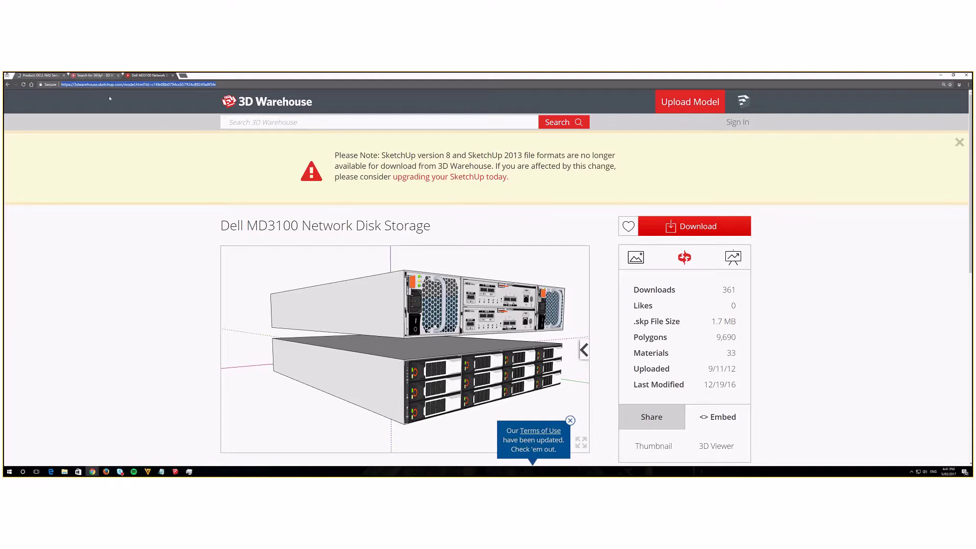
click(107, 78)
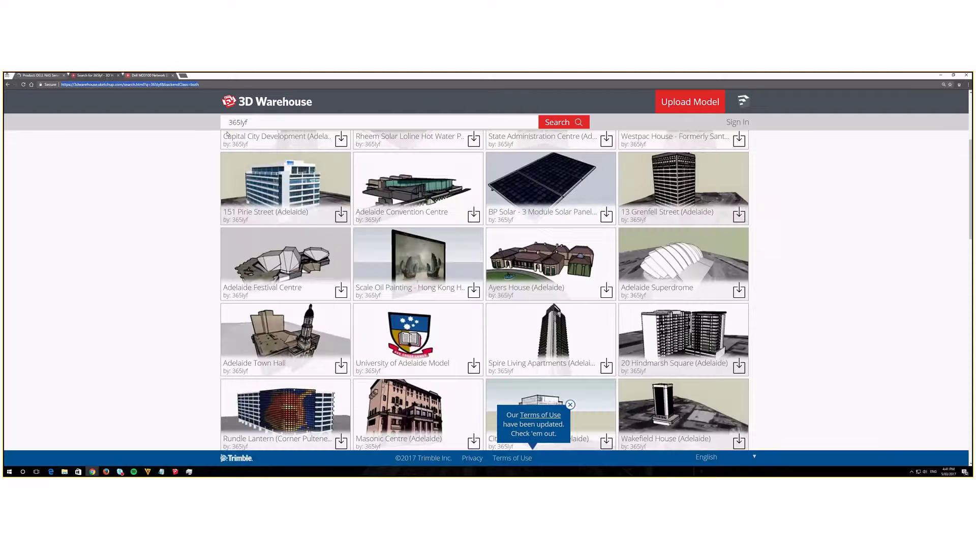
scroll(441, 192, up, 3)
scroll(441, 191, down, 5)
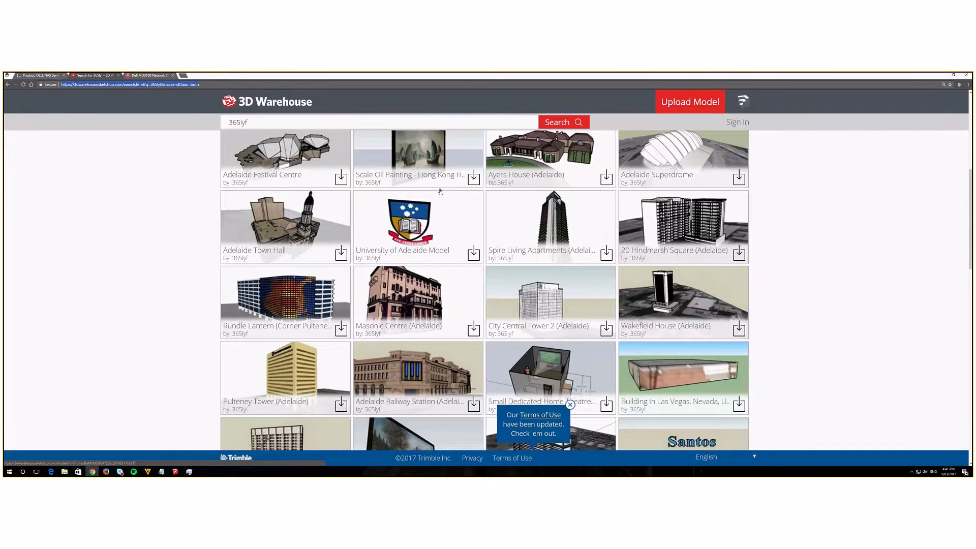
scroll(440, 192, down, 5)
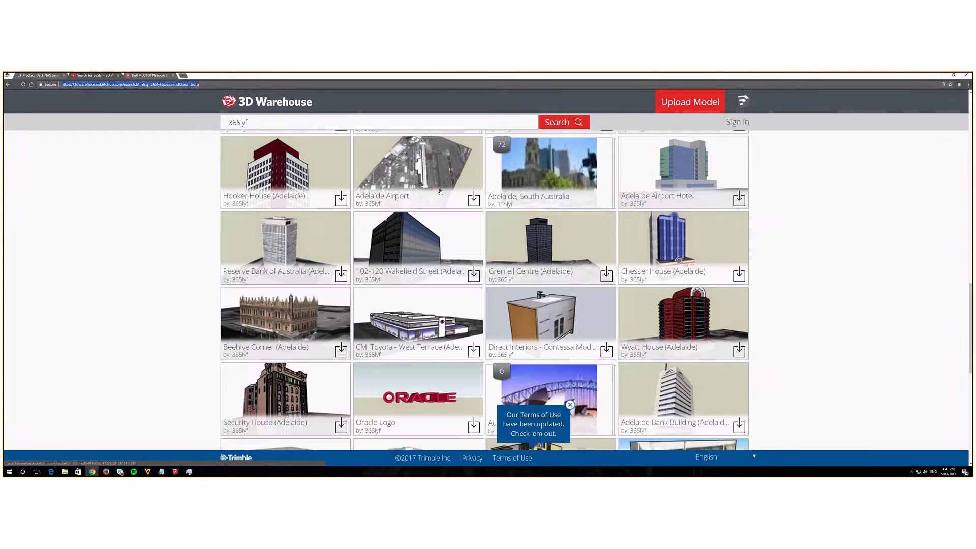
scroll(441, 192, down, 5)
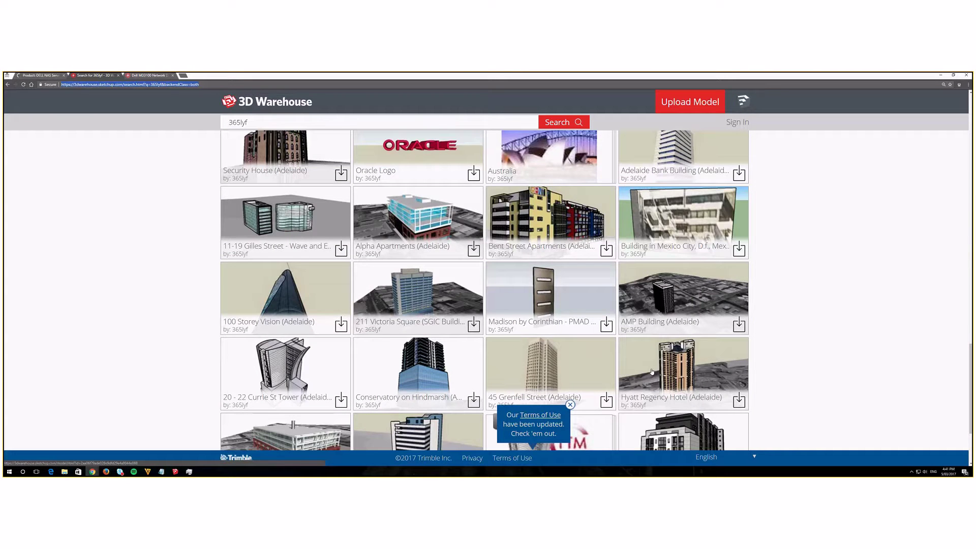
scroll(652, 372, down, 5)
scroll(651, 365, up, 10)
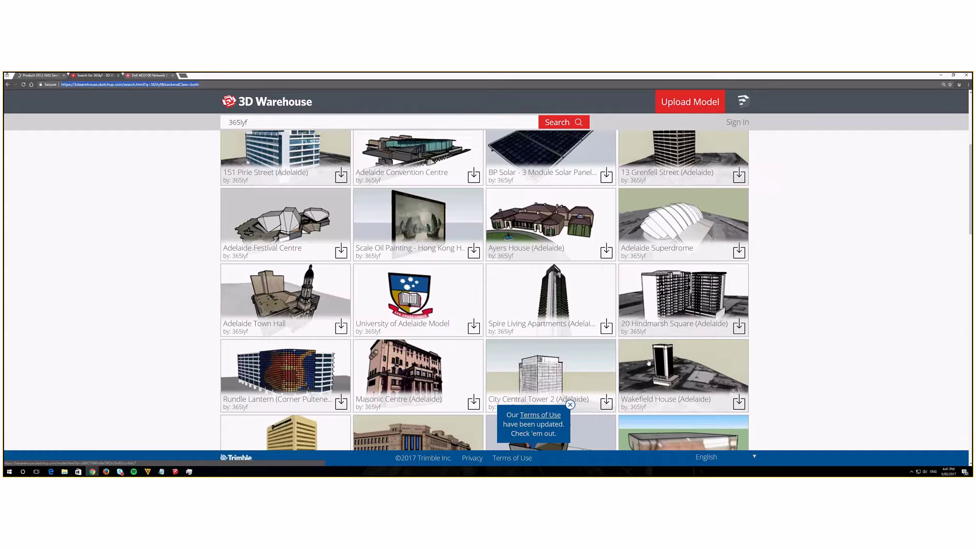
scroll(272, 131, up, 5)
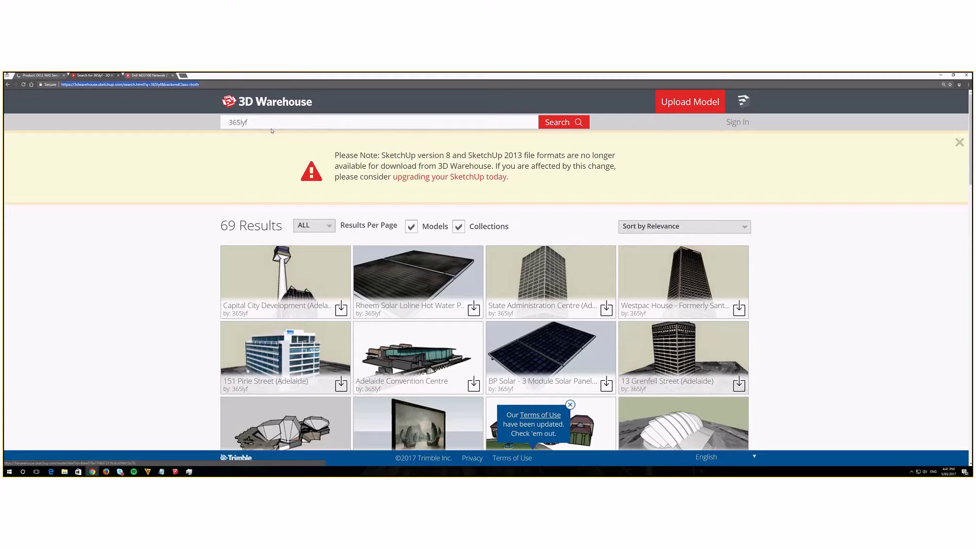
click(156, 77)
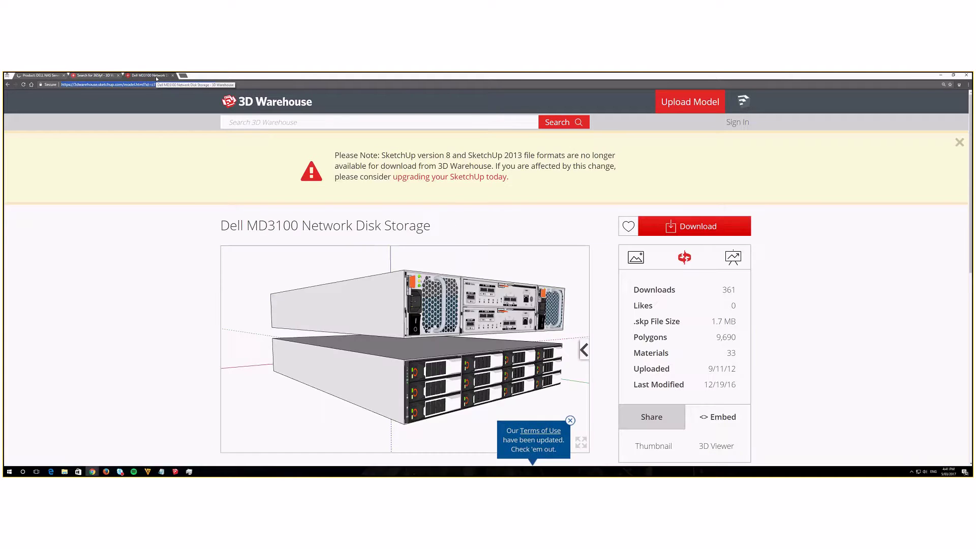
Step: Return to the product record, bring up the sms_SketchupModelDisplay.js script in Notepad and set its font size to 18
click(48, 76)
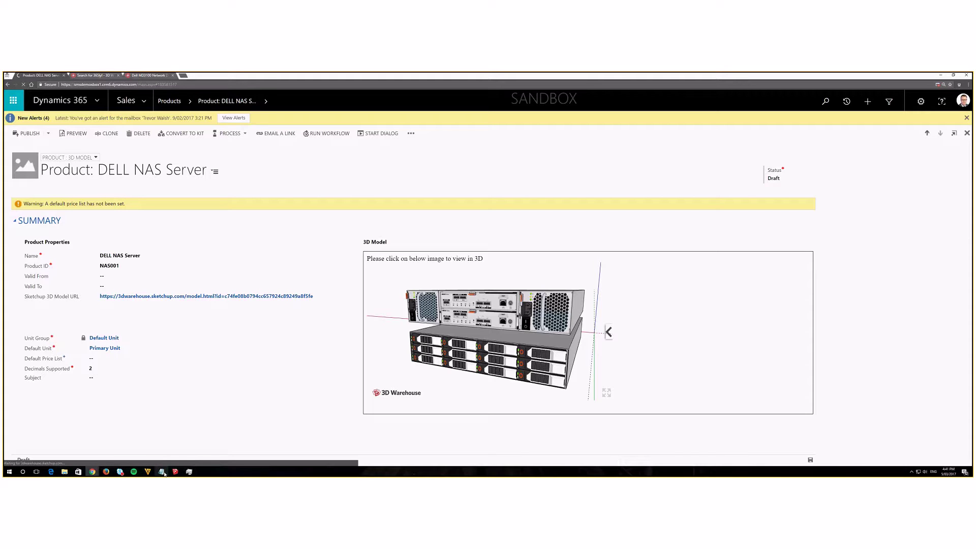
mouse_move(161, 471)
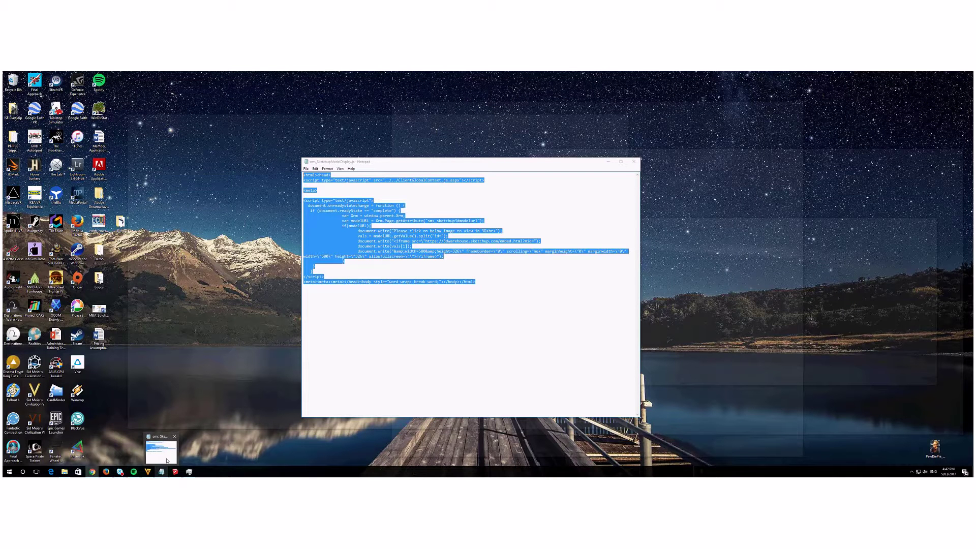
click(167, 461)
click(136, 178)
click(141, 184)
click(136, 178)
click(141, 184)
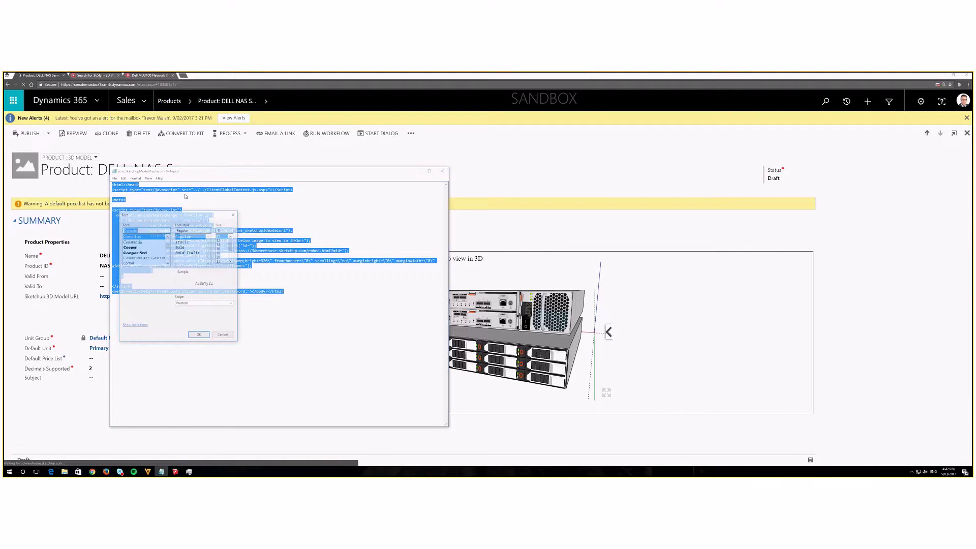
click(221, 253)
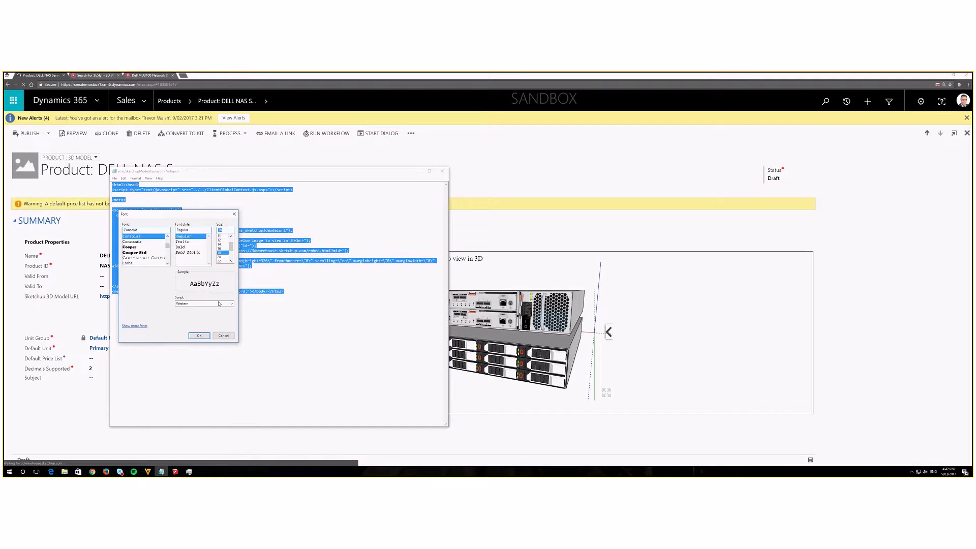
click(200, 335)
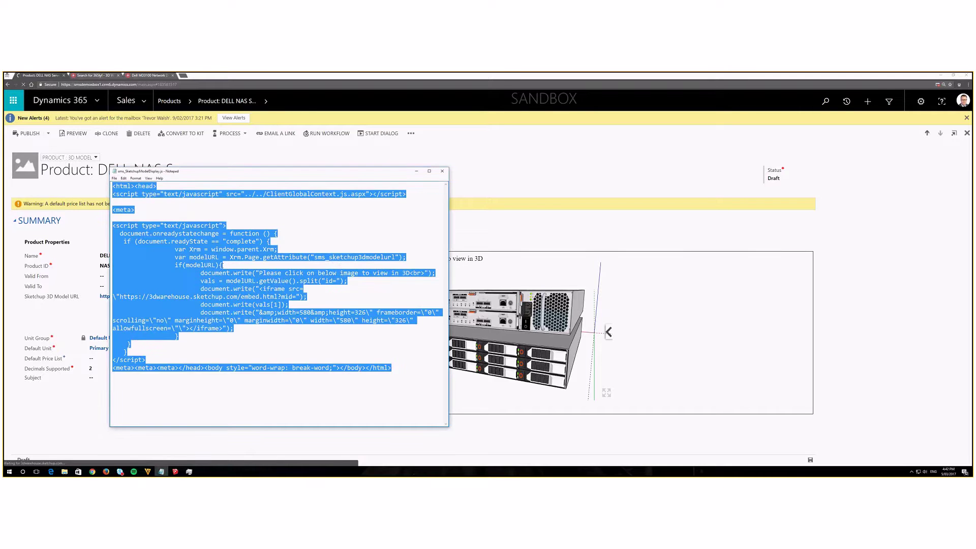
Step: Highlight Xrm.Page.getAttribute("sms_sketchup3dmodelurl") in the script and move the Notepad window clear of the record's Sketchup 3D Model URL field
click(232, 257)
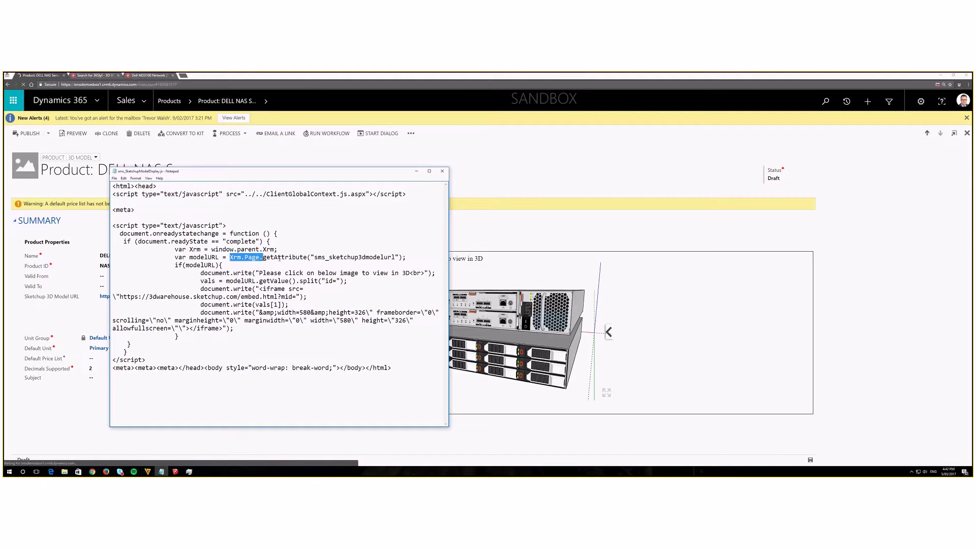
drag(279, 259, 403, 258)
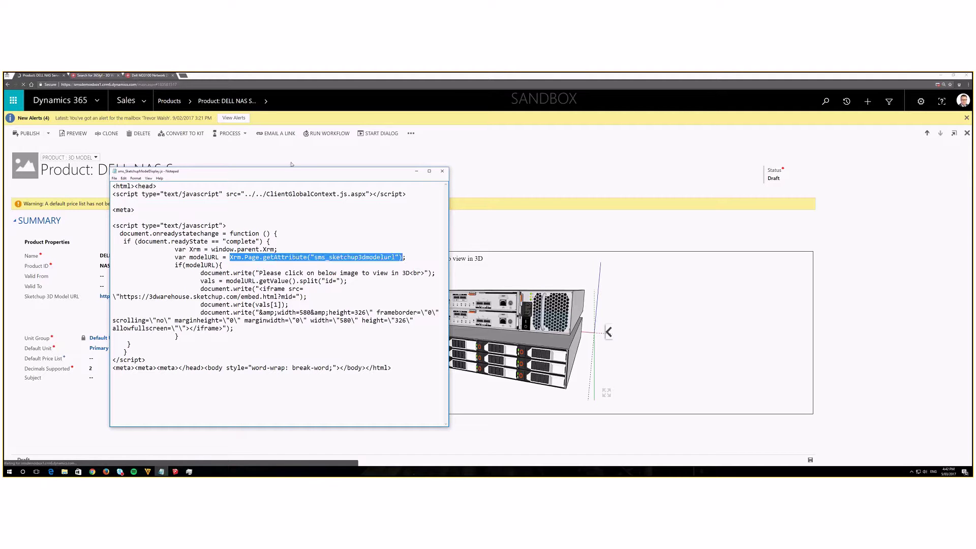
drag(290, 173, 515, 159)
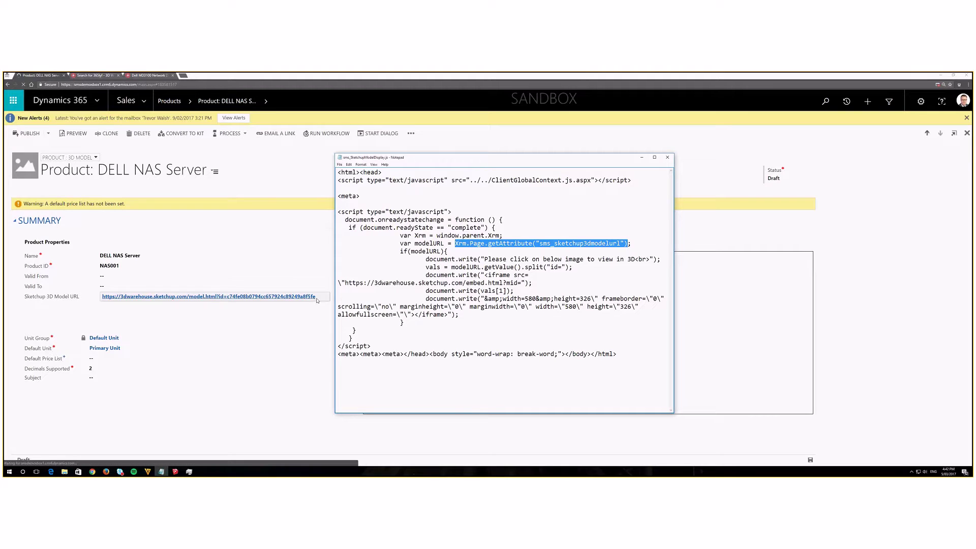
Step: Highlight the iframe embed code in the script, from "<iframe src=" through the closing brace after "</iframe>", and clear the selection
drag(232, 304, 450, 308)
click(491, 275)
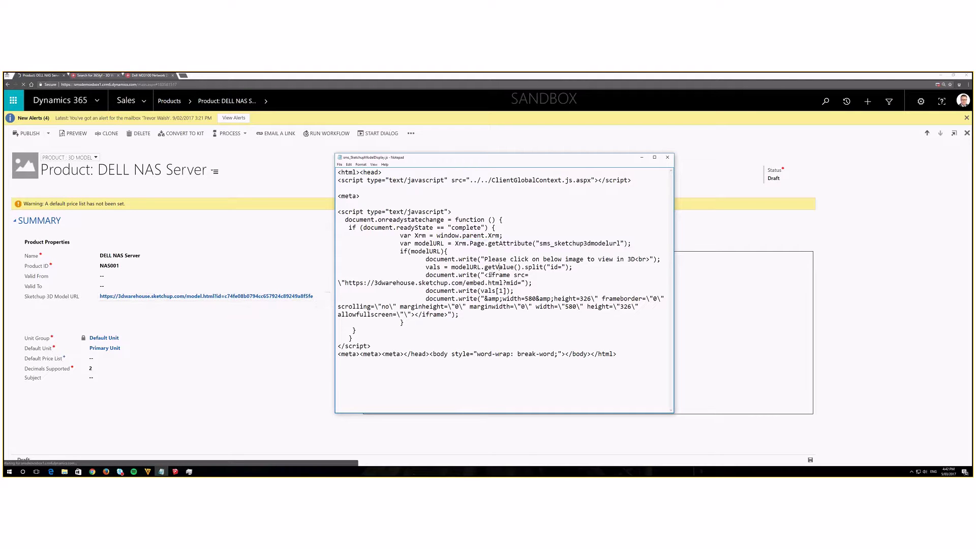
drag(426, 275, 524, 319)
click(488, 283)
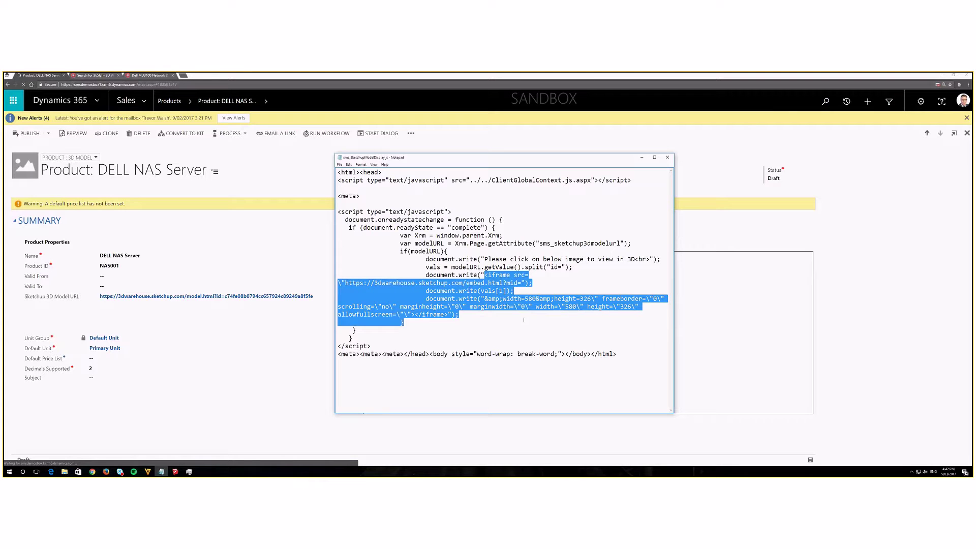
Step: Return to Dynamics 365 and open the Oil Painting - Scenery product from the list of all products
click(879, 261)
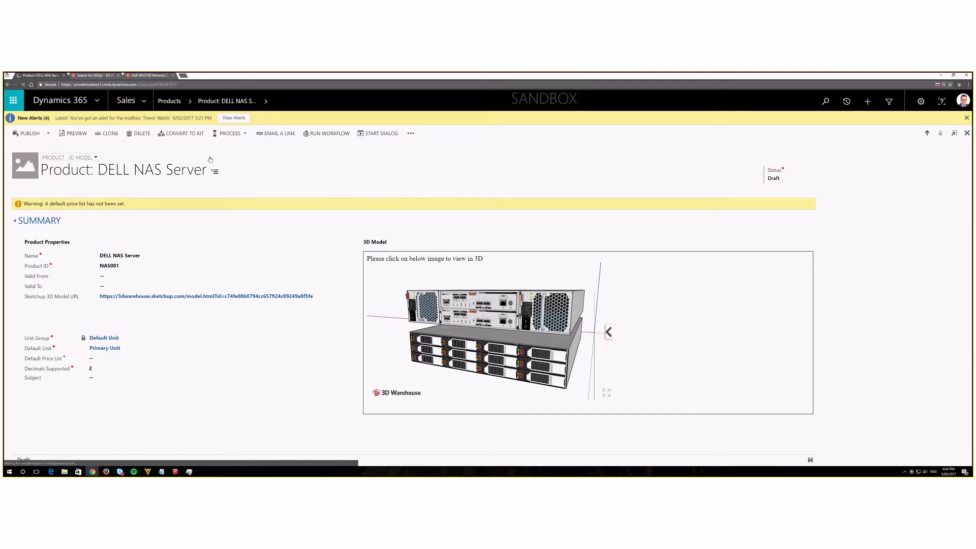
click(190, 104)
click(159, 105)
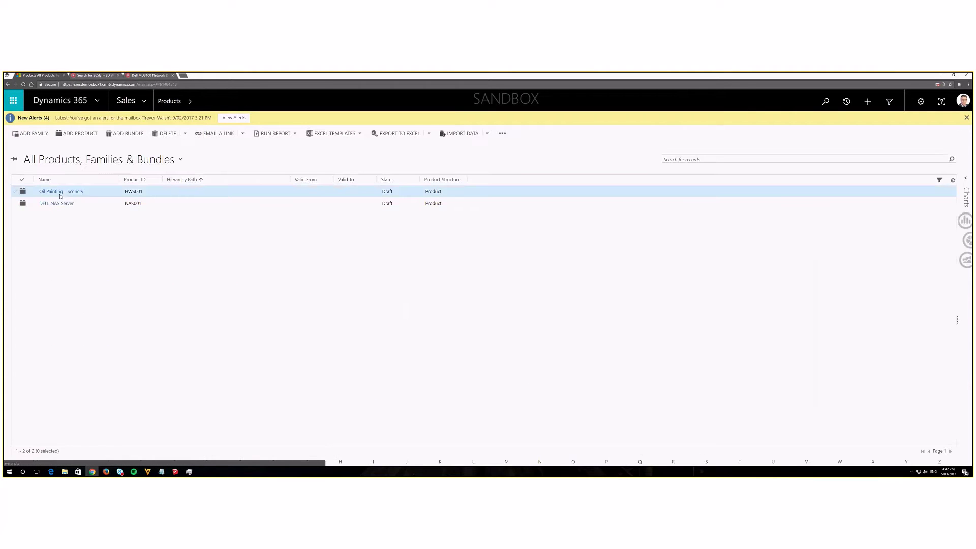
click(61, 192)
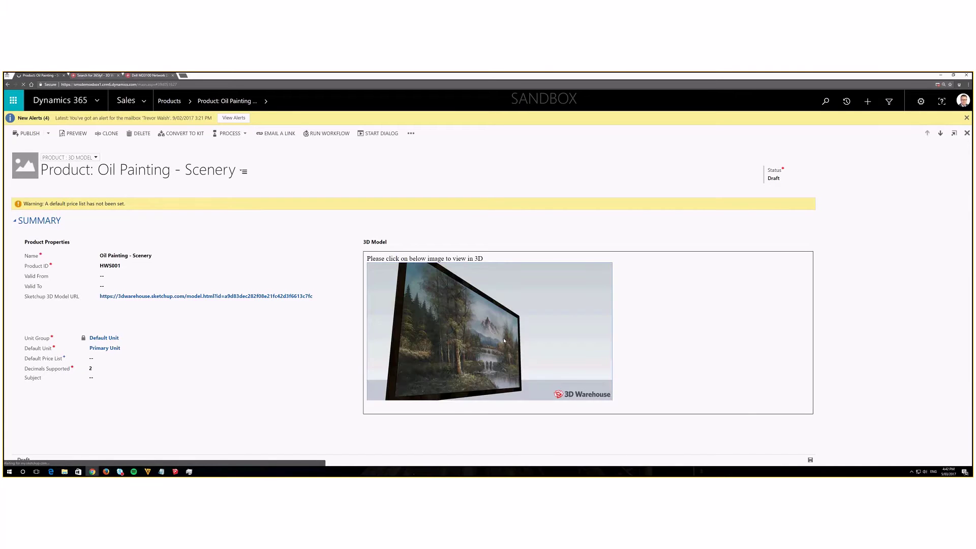
Step: Load the painting's embedded 3D model and examine it from several angles, both close up and from further away
click(503, 338)
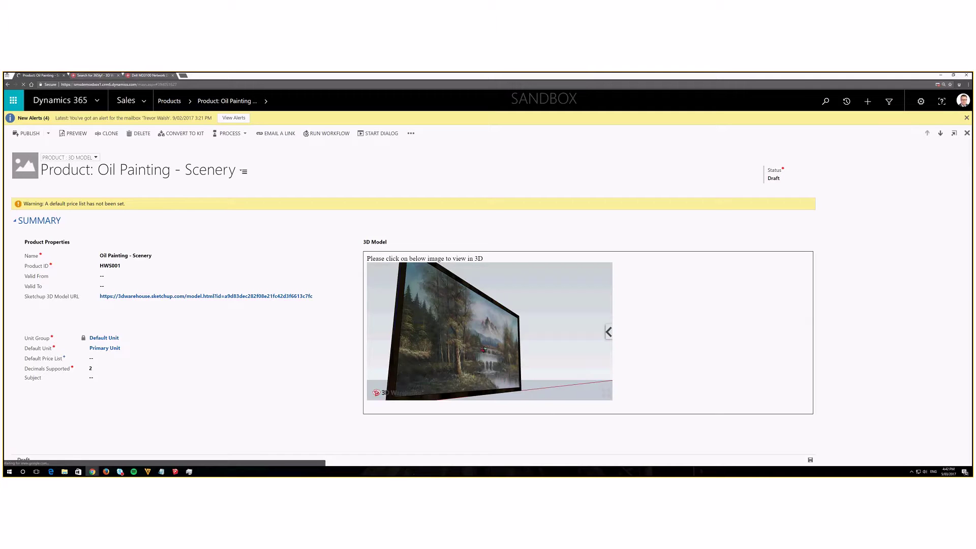
mouse_move(418, 361)
mouse_down()
mouse_move(529, 358)
mouse_move(484, 357)
mouse_up()
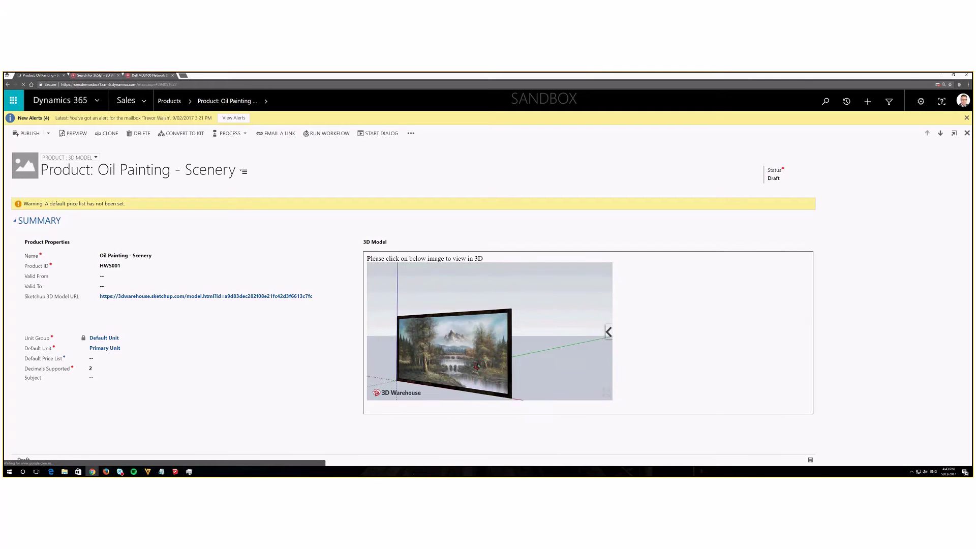
scroll(484, 357, up, 3)
scroll(484, 357, up, 3)
scroll(478, 350, down, 2)
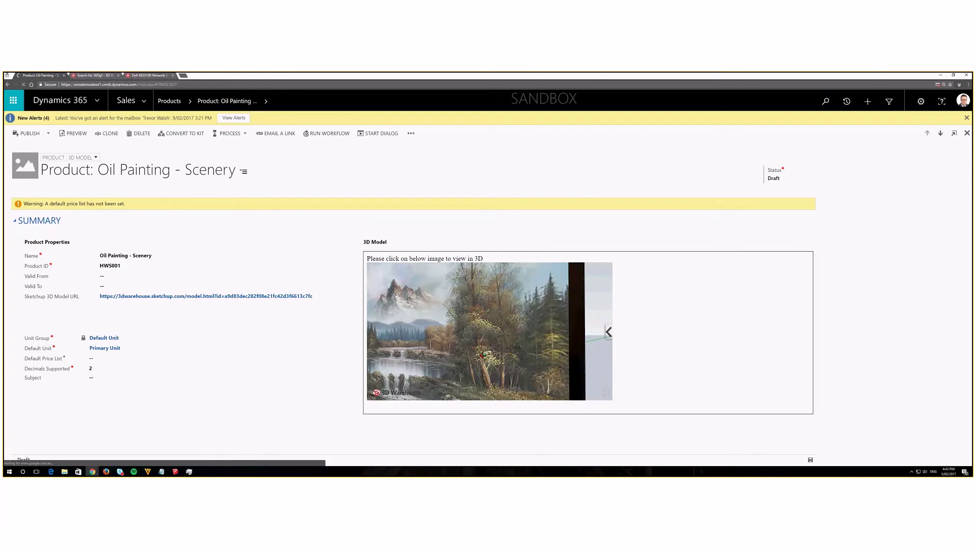
scroll(473, 344, down, 5)
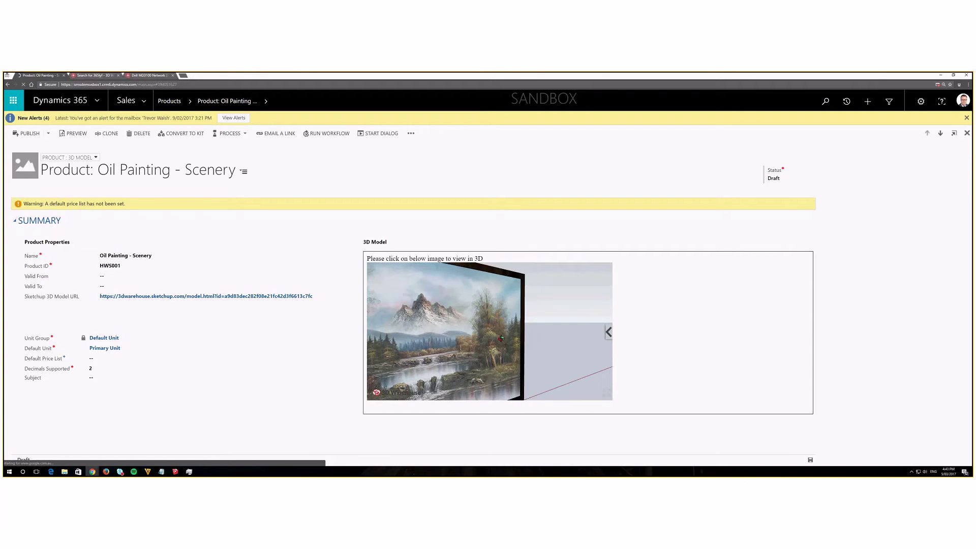
scroll(477, 343, up, 5)
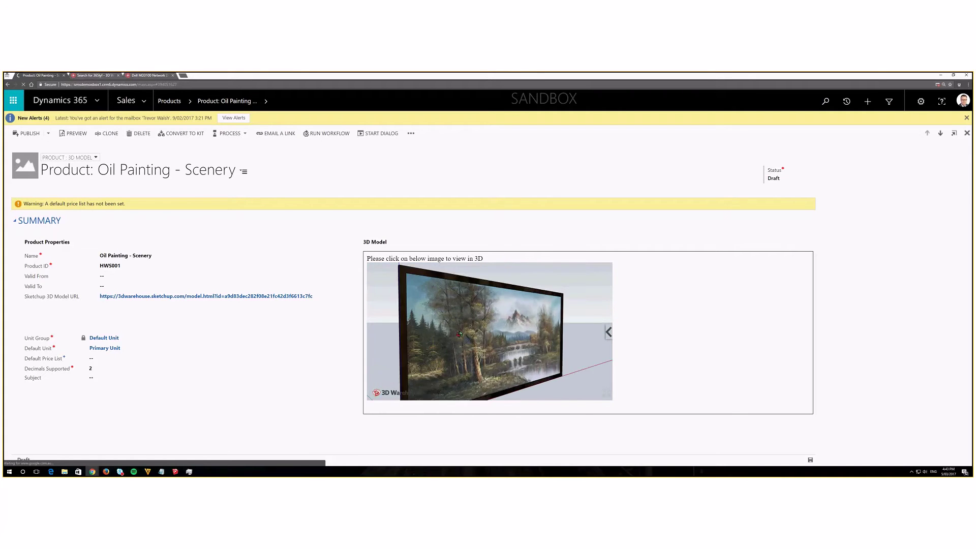
drag(478, 345, 487, 333)
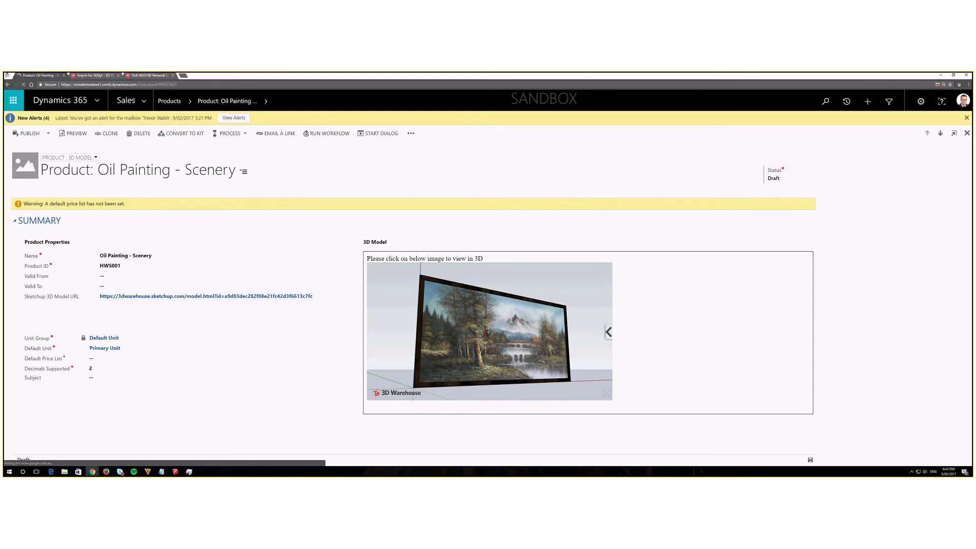